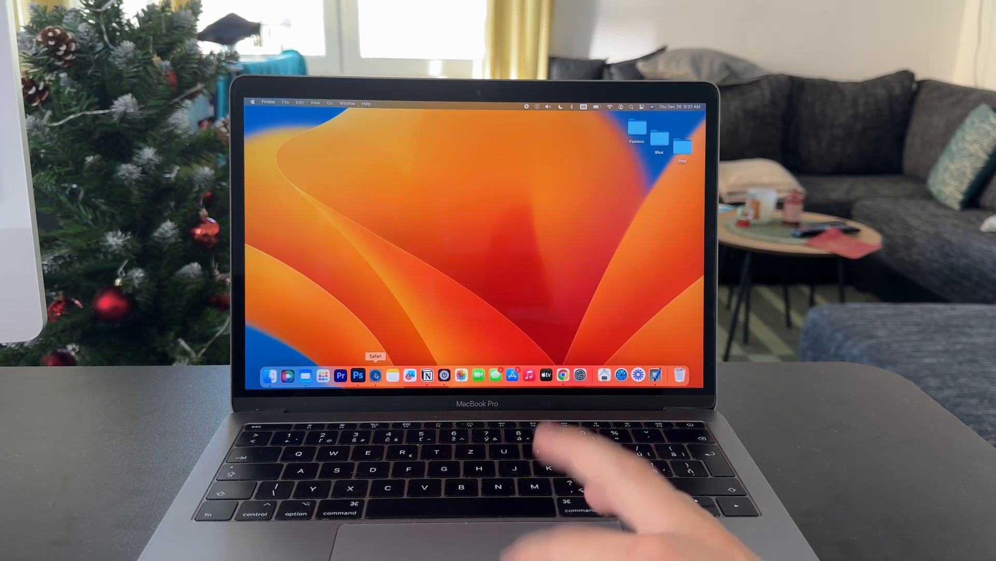
- Launch Safari from the Dock and load the notion.so homepage from the address bar
left_click(375, 375)
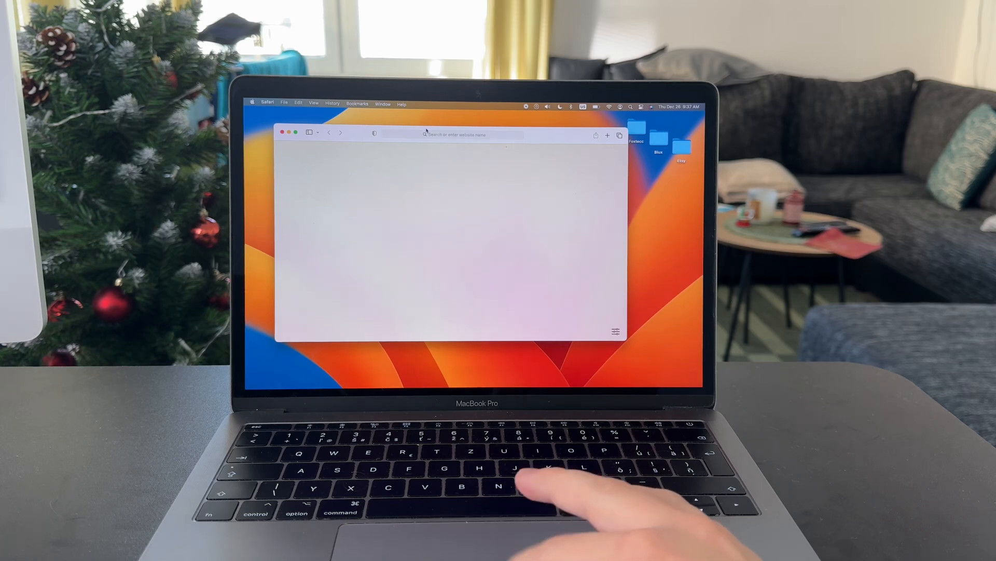
left_click(426, 134)
type("not")
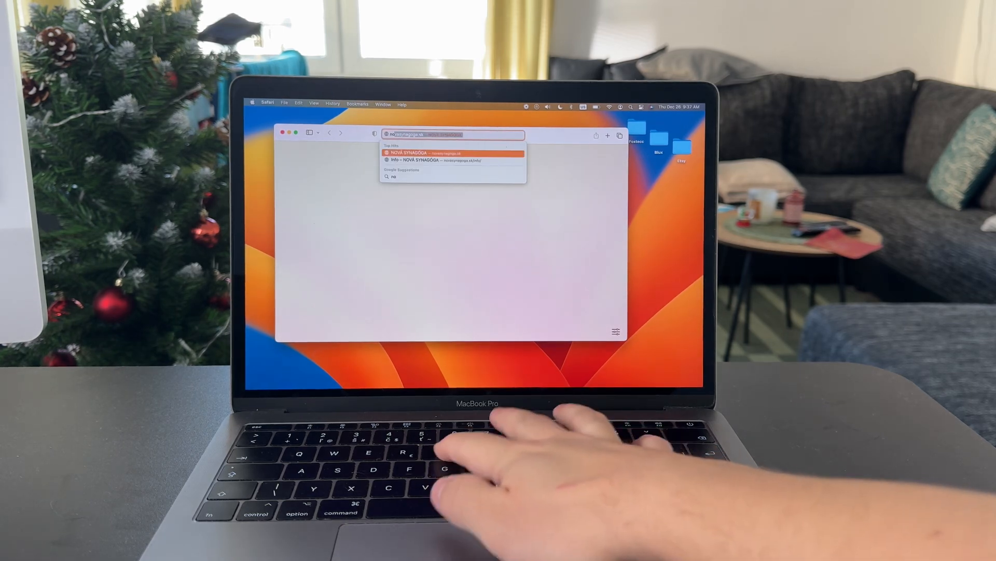
key("Return")
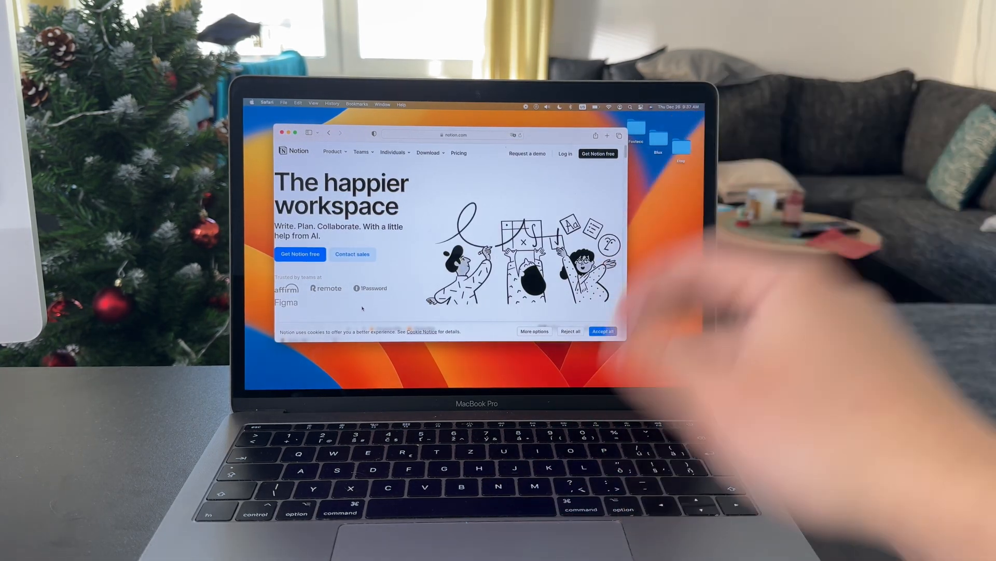
- Launch the App Store via Spotlight, search 'notion' and view the Notion Web Clipper page
key("super+t")
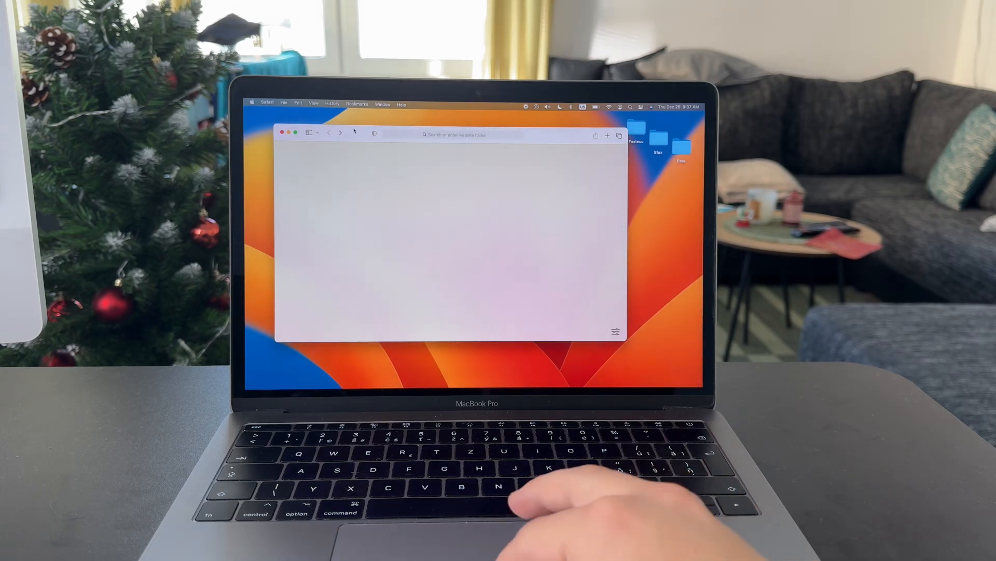
key("ctrl+Up")
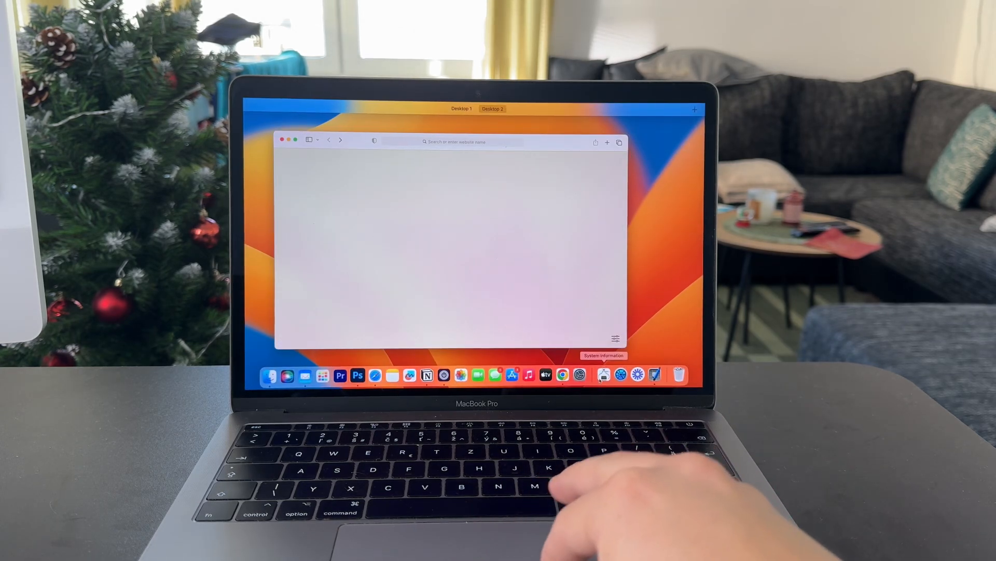
key("Escape")
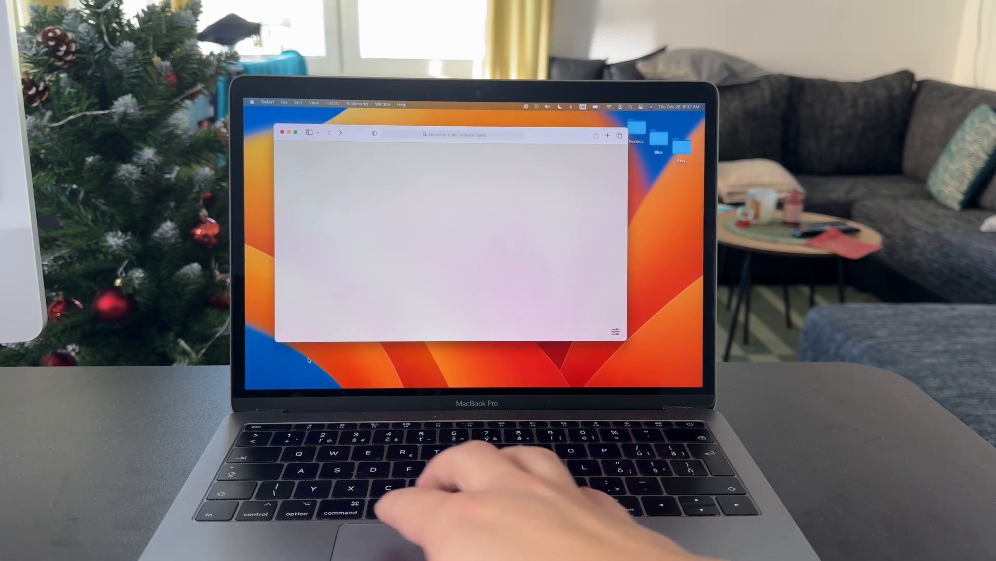
key("super+space")
type("app")
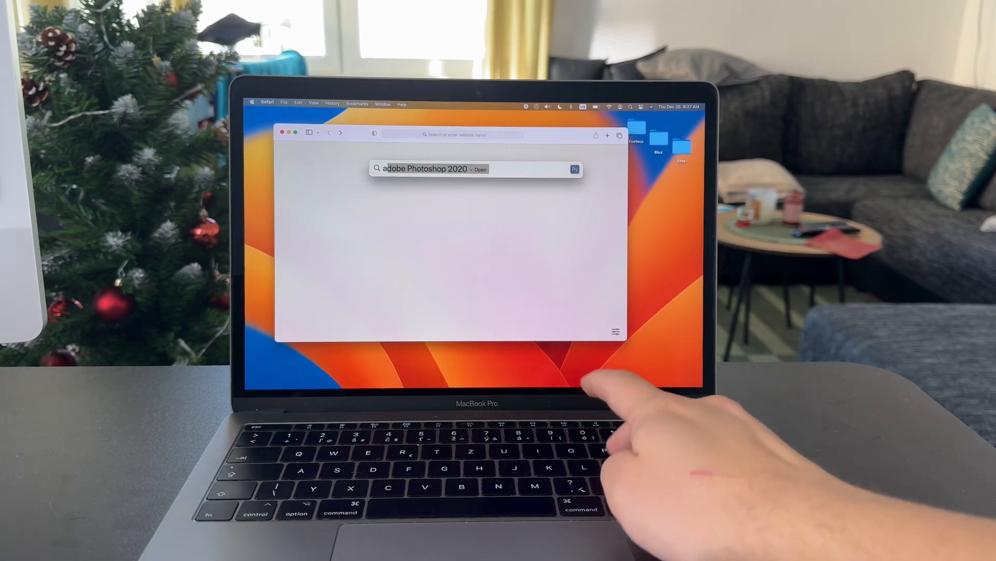
key("Return")
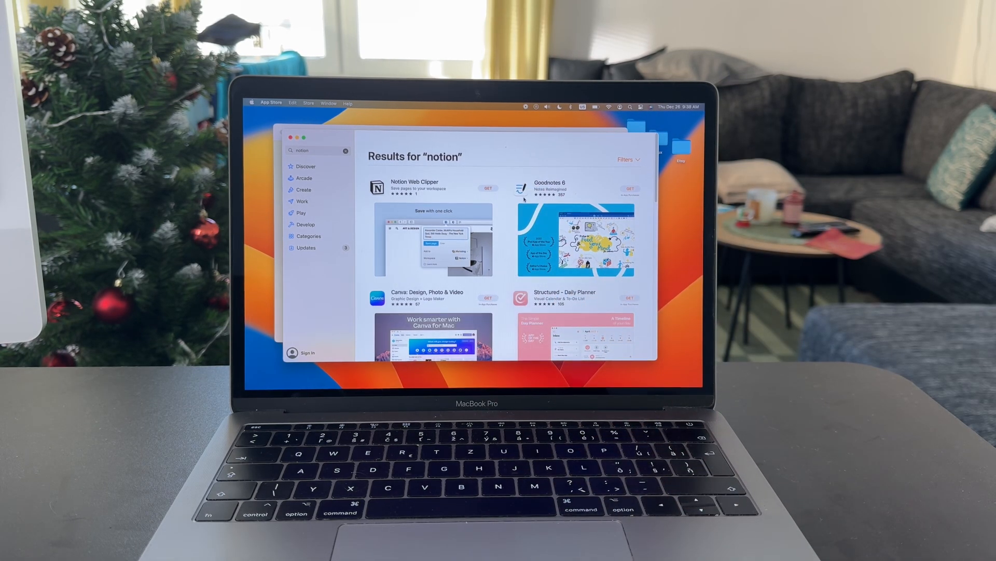
left_click(420, 189)
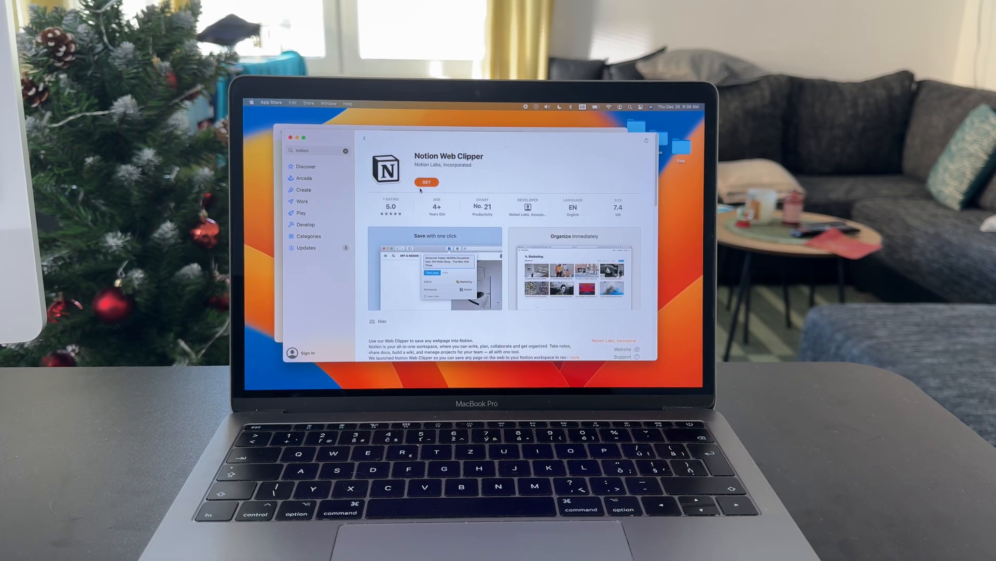
- Return to Safari, search Google for 'notion download' and dismiss the cookie notice
key("ctrl+Up")
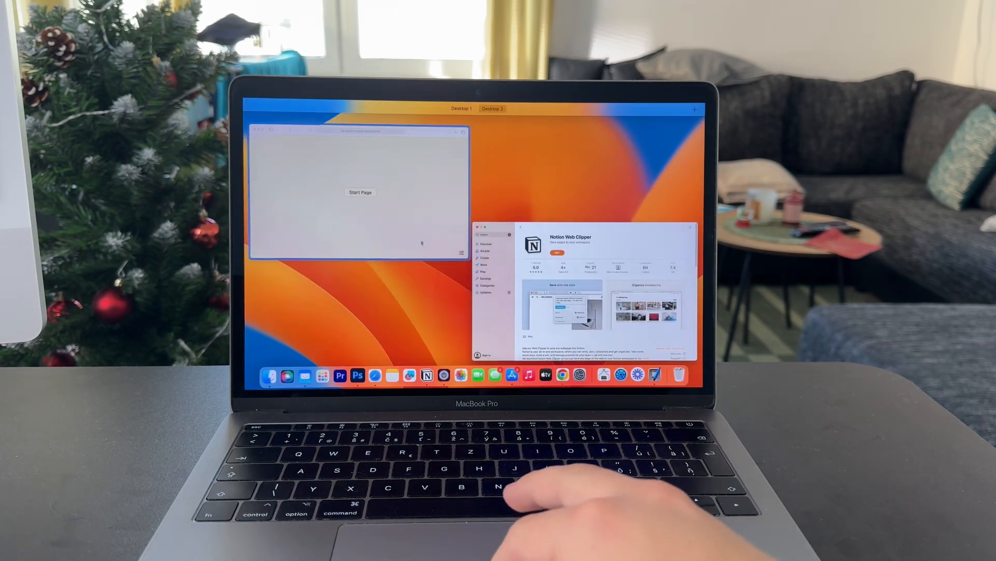
left_click(421, 243)
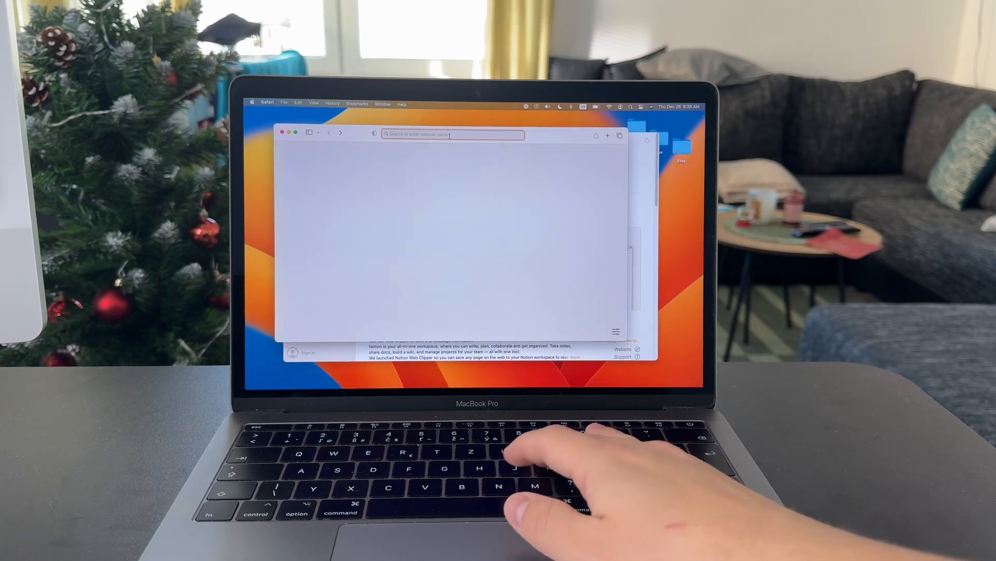
type("notion")
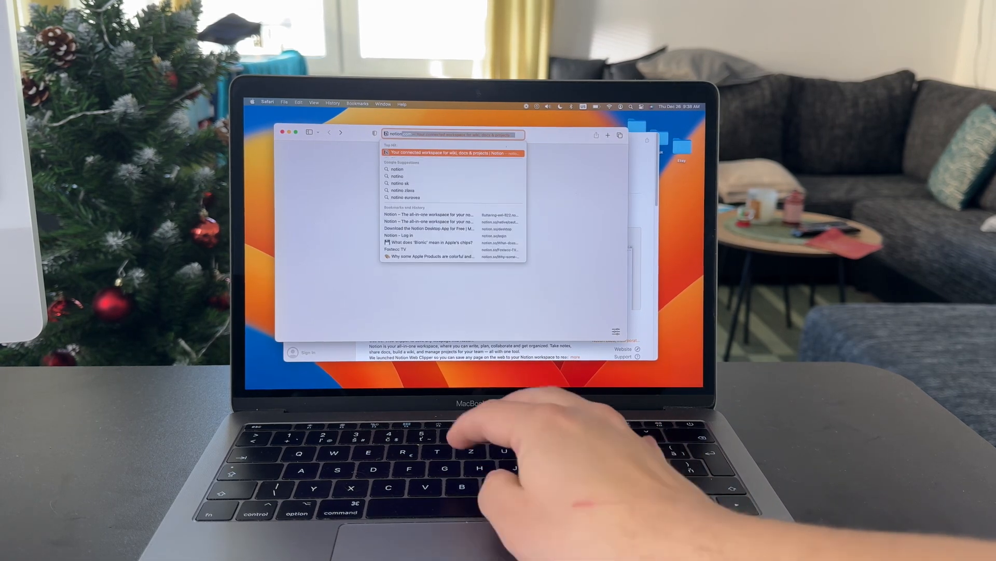
type(" di")
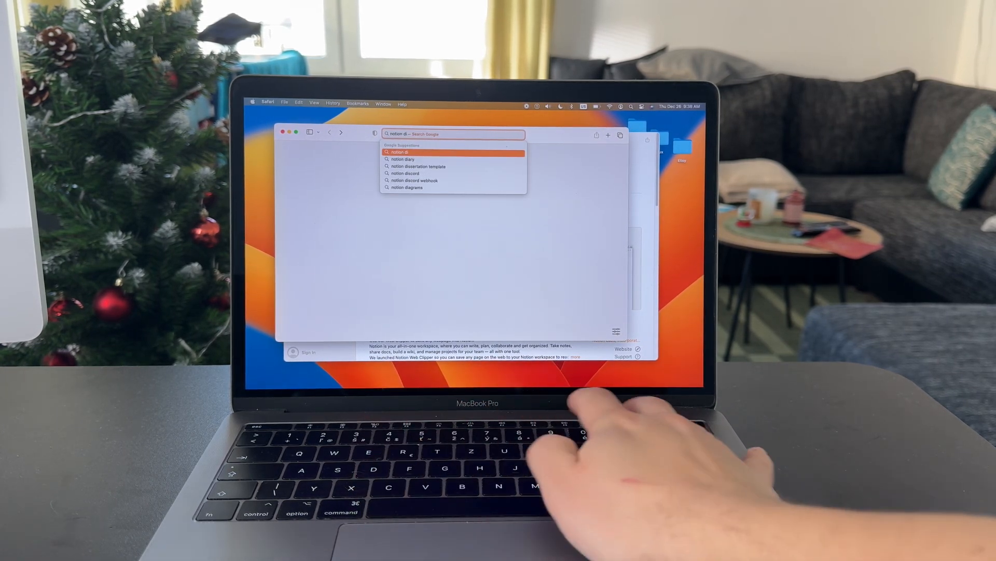
key("BackSpace")
type("ow")
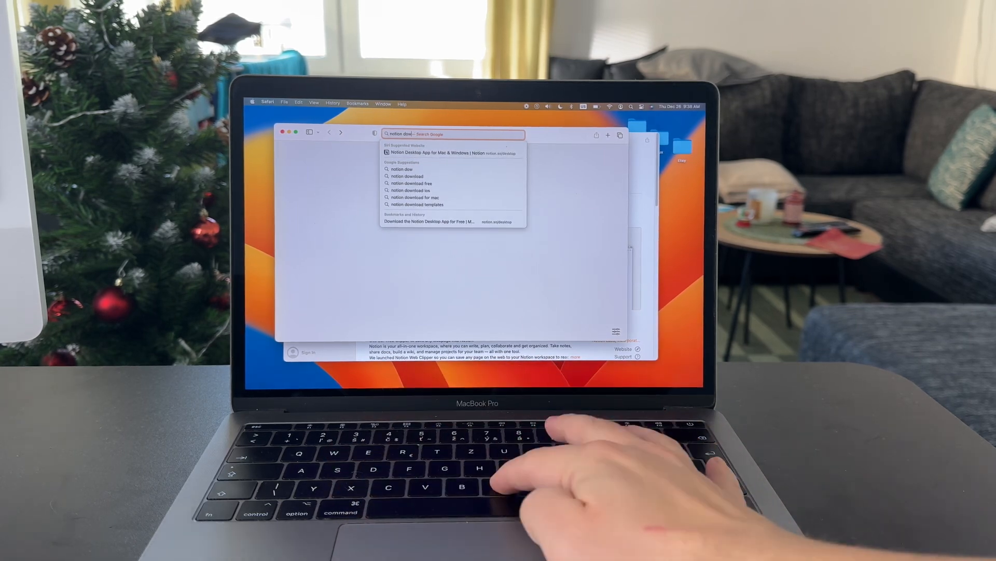
type("nload")
key("Return")
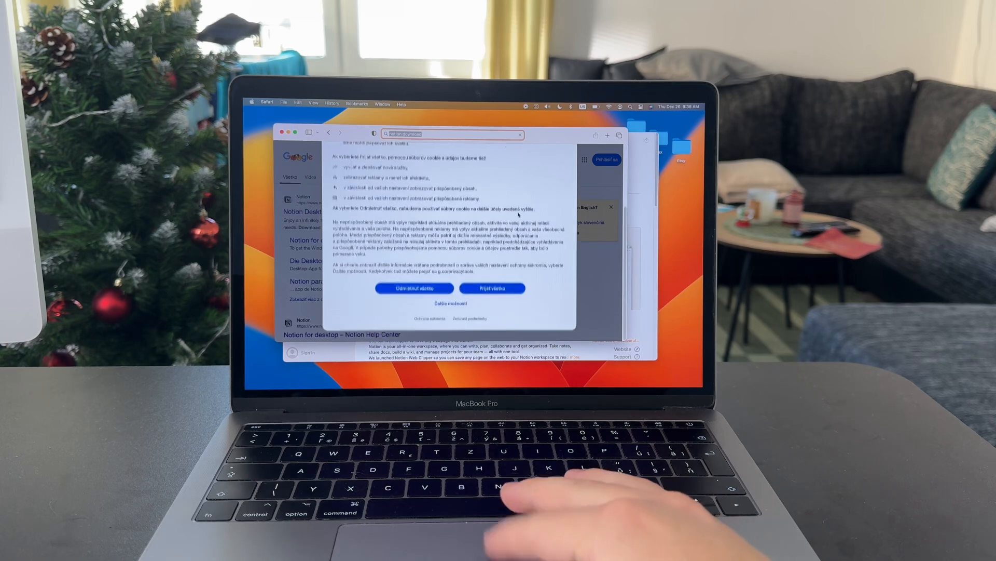
left_click(492, 288)
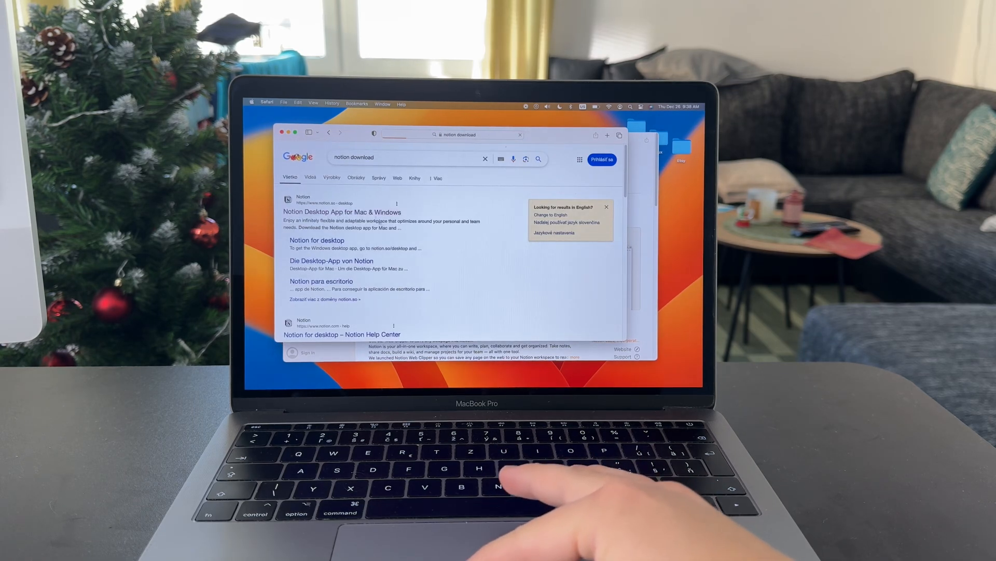
- Follow the 'Notion Desktop App for Mac & Windows' result to Notion's download page
left_click(368, 212)
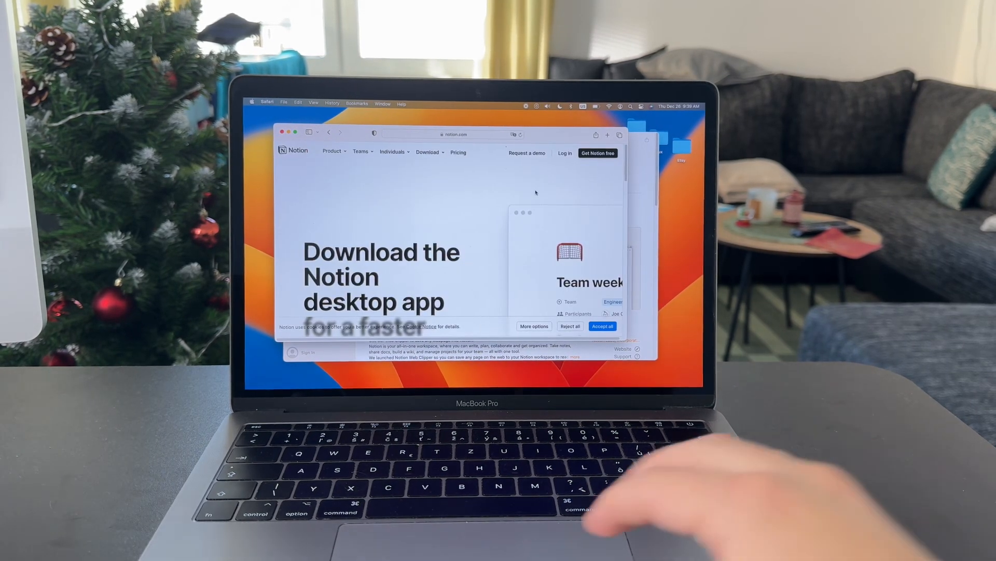
scroll(362, 280, "down", 3)
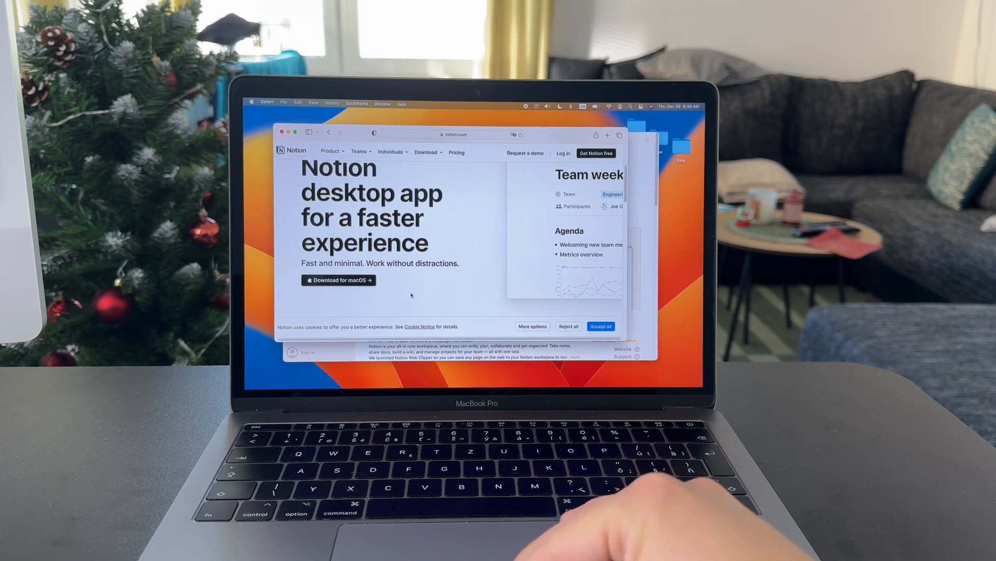
scroll(345, 288, "down", 5)
scroll(345, 287, "down", 5)
scroll(389, 288, "down", 3)
scroll(412, 295, "up", 10)
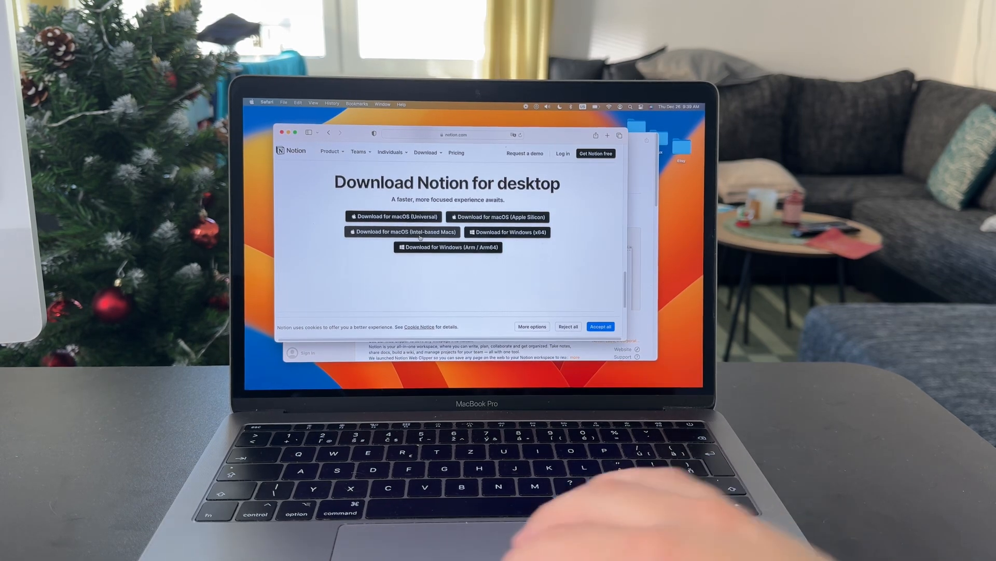
scroll(420, 235, "down", 5)
scroll(420, 235, "up", 2)
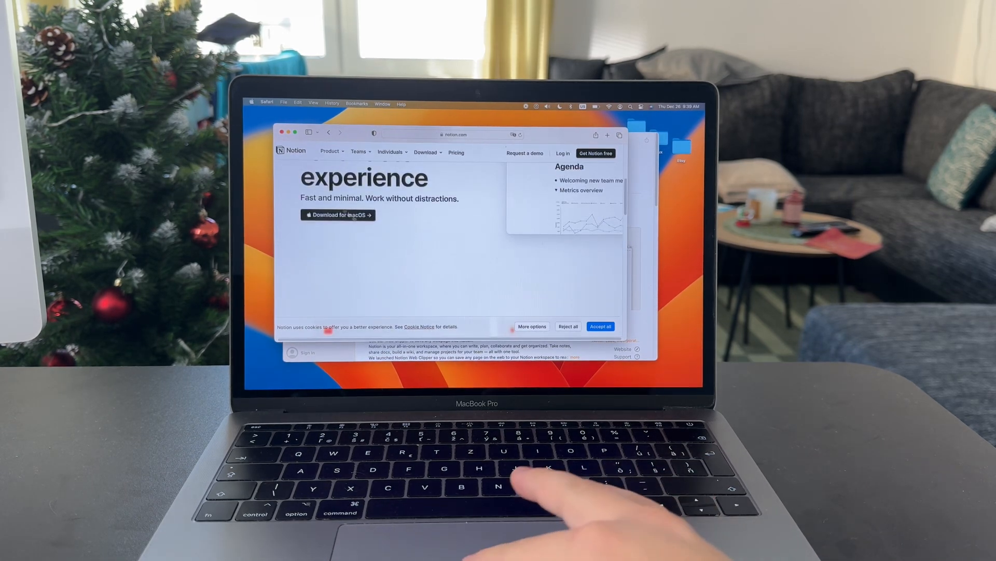
scroll(391, 255, "up", 5)
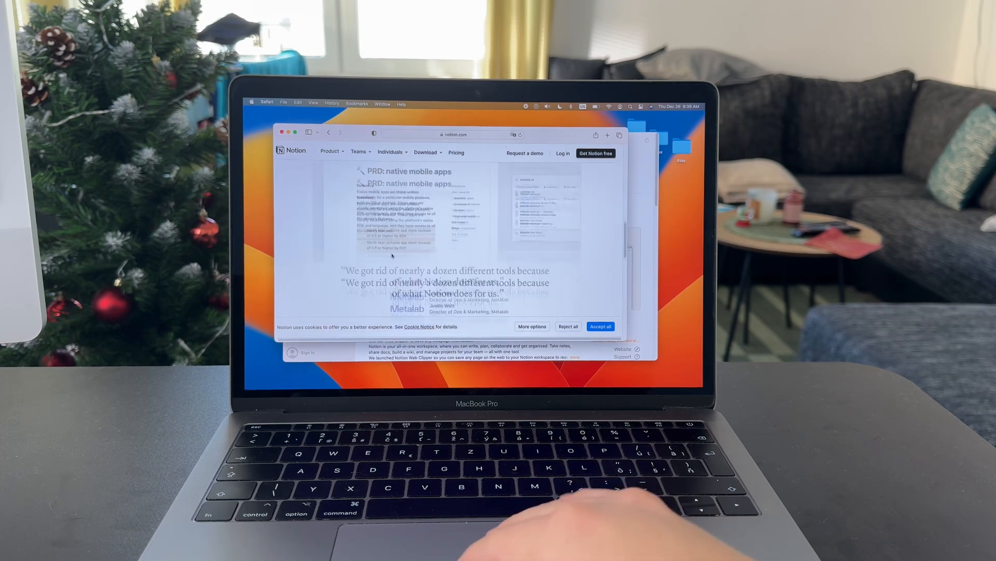
scroll(392, 256, "up", 3)
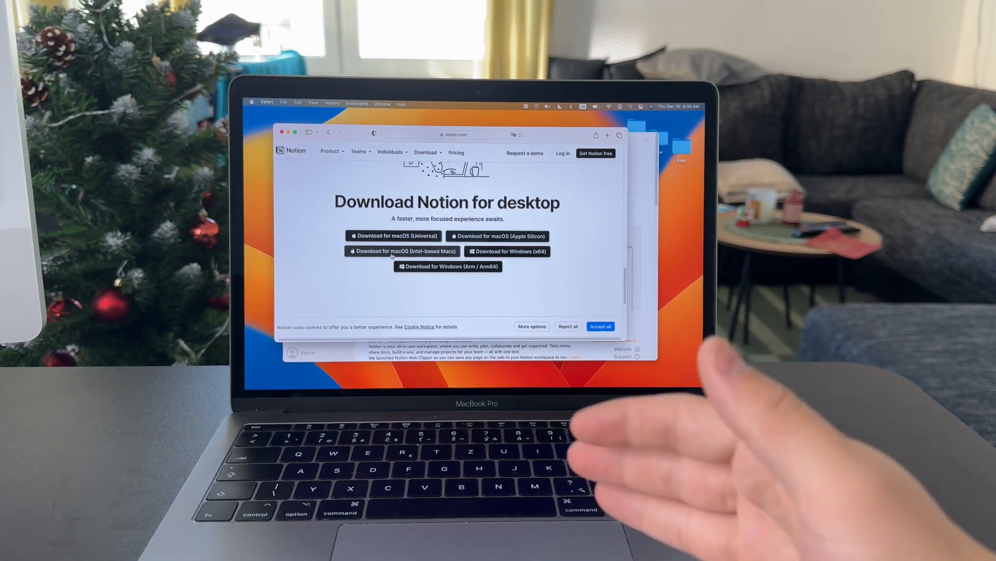
- Check the Mac's specs in About This Mac, then start the macOS Notion download, allowing notion.com
key("ctrl+F2")
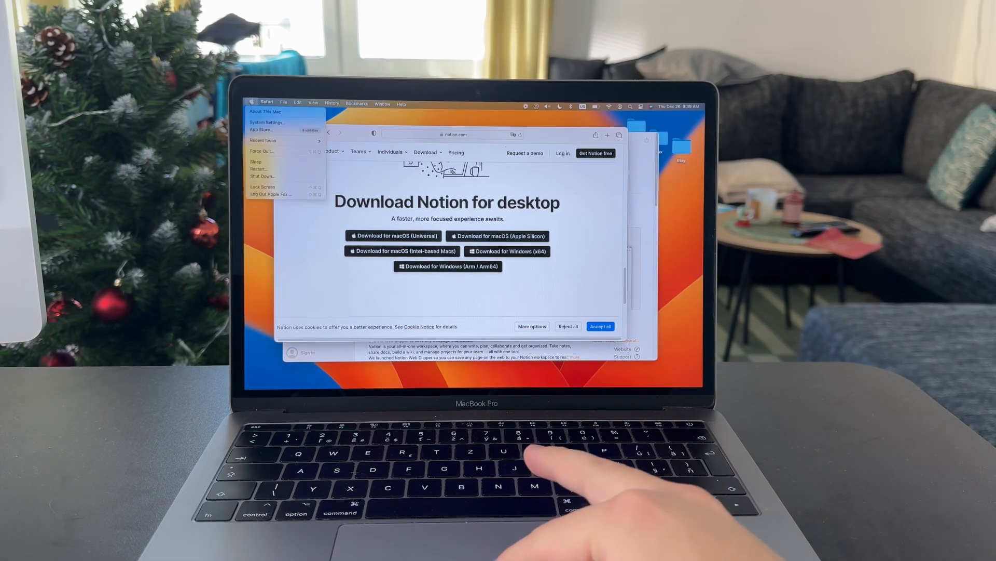
key("Return")
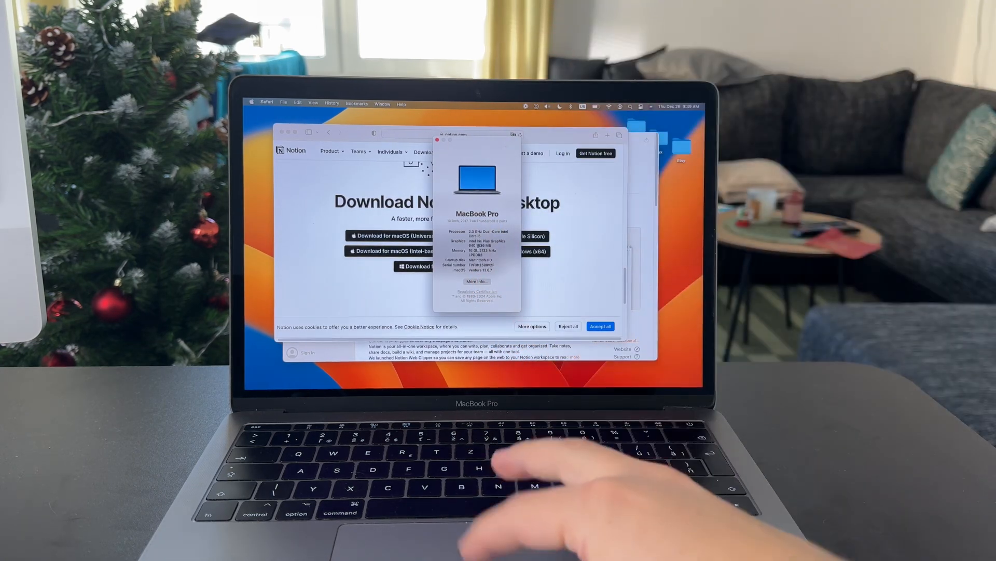
left_click(438, 140)
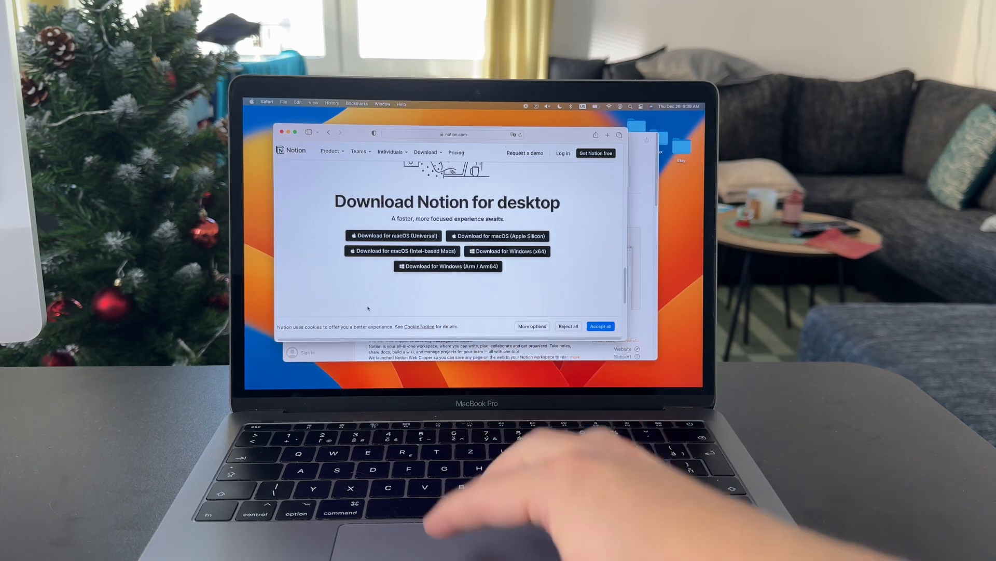
left_click(448, 266)
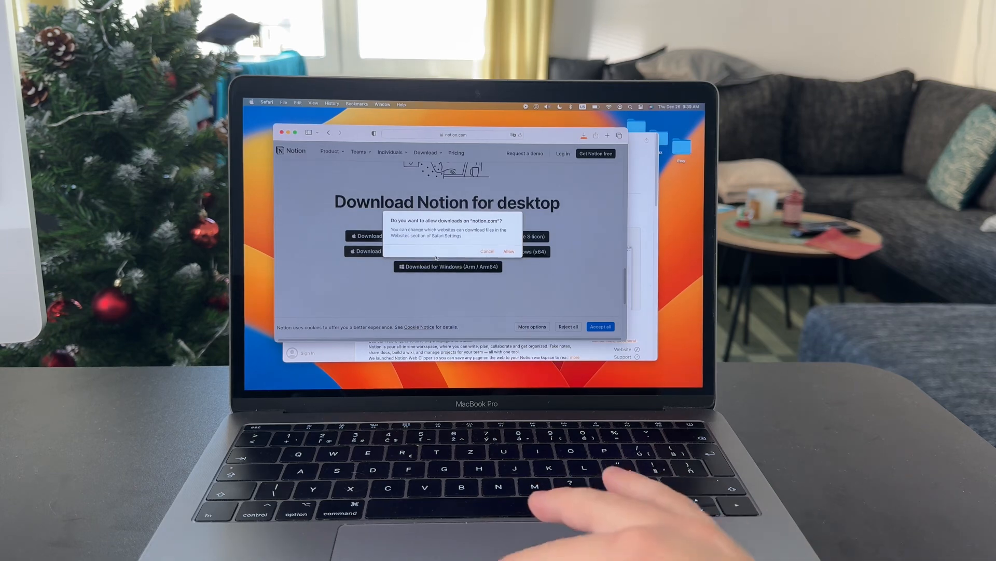
left_click(507, 250)
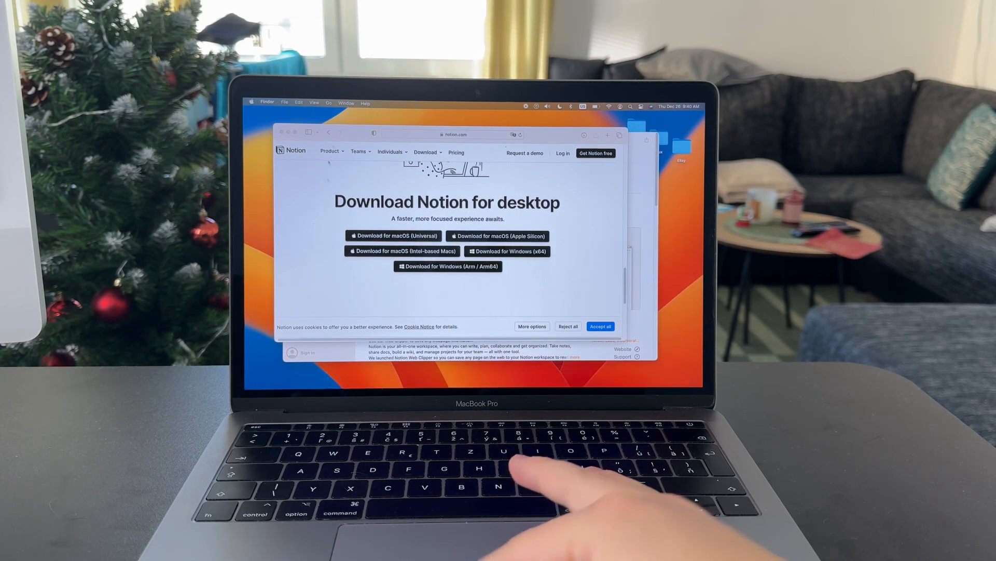
- Mount the Notion .dmg from Downloads in Finder and drag Notion into the Applications folder
left_click(269, 375)
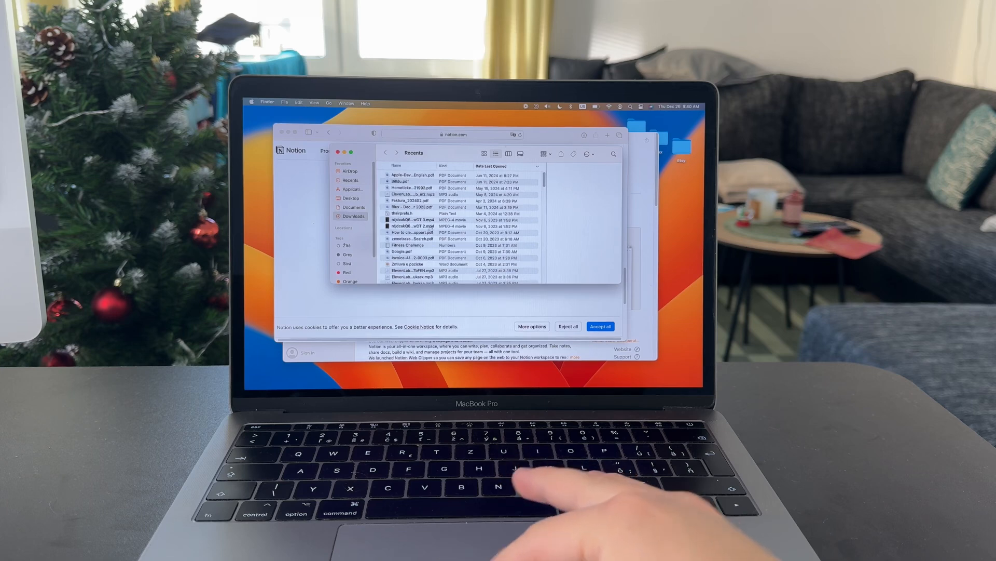
left_click(354, 216)
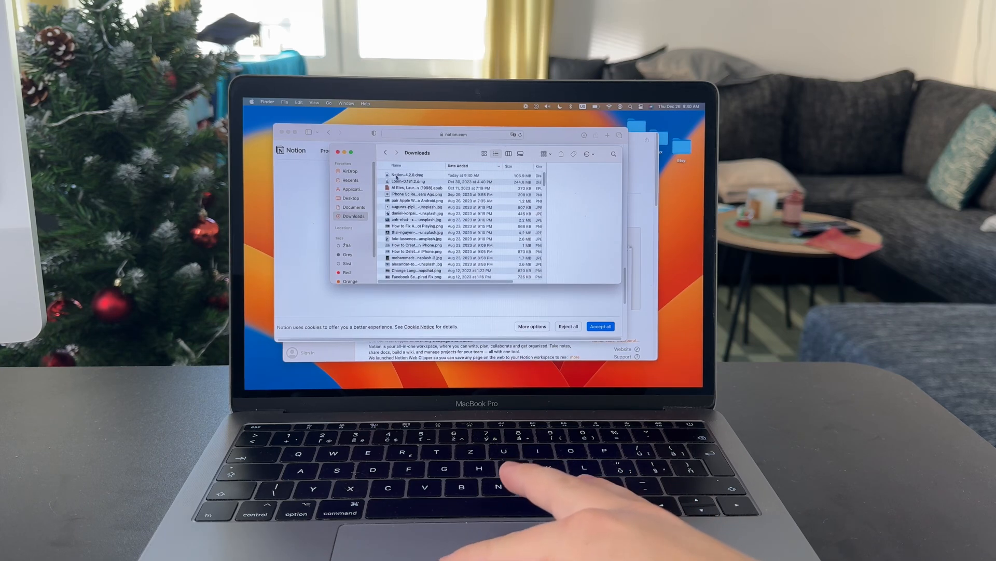
left_click(399, 174)
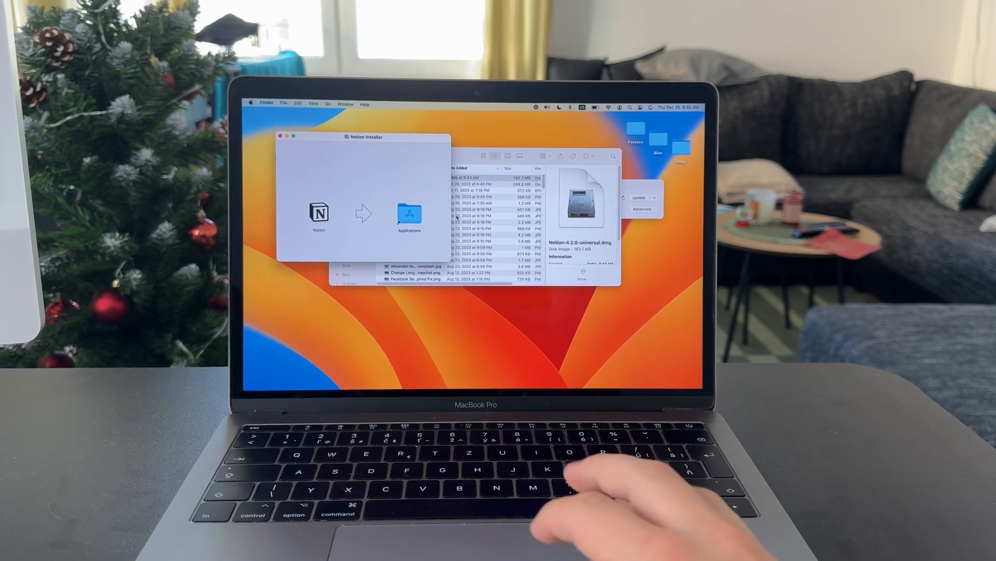
left_click_drag(340, 137, 424, 141)
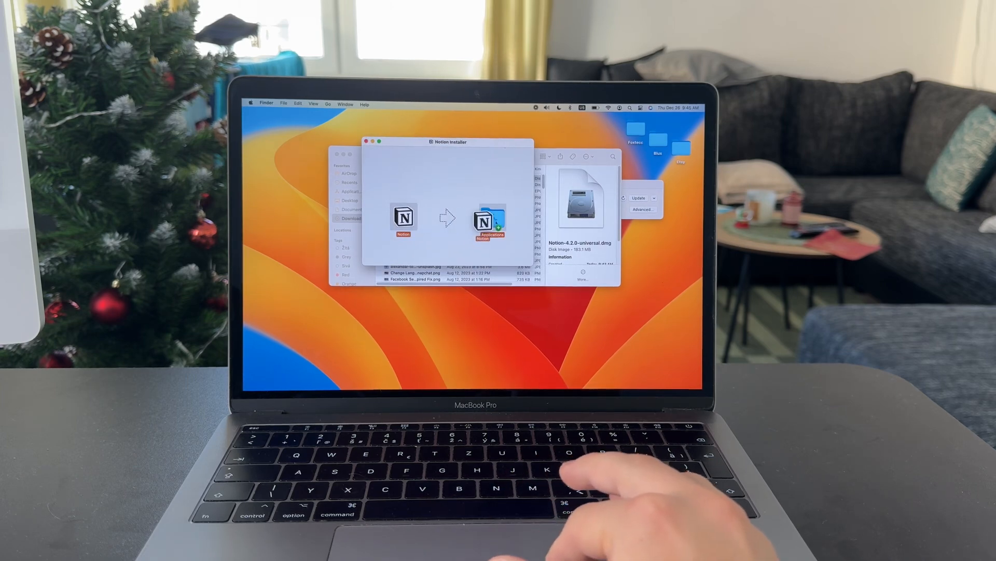
left_click_drag(489, 222, 491, 221)
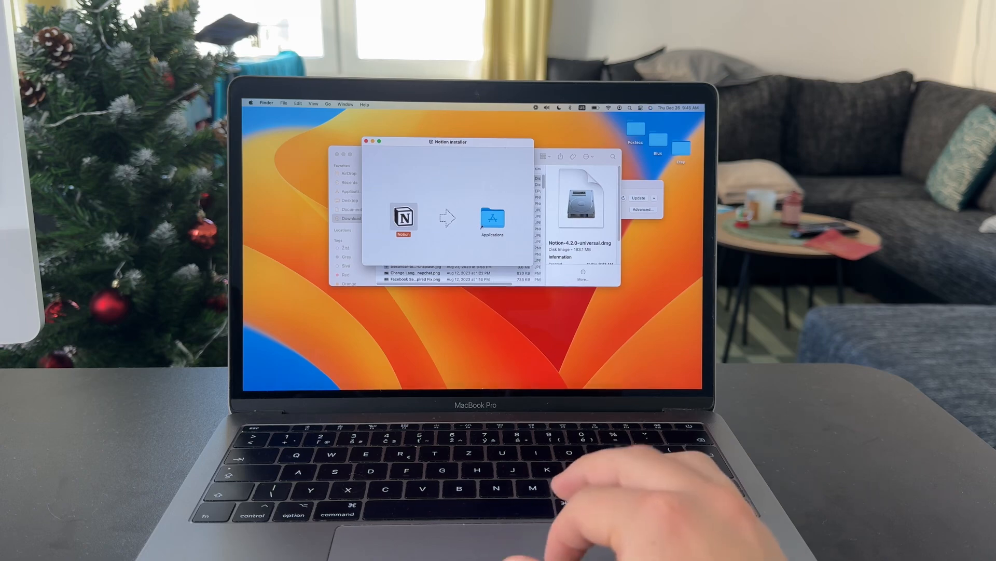
mouse_move(474, 377)
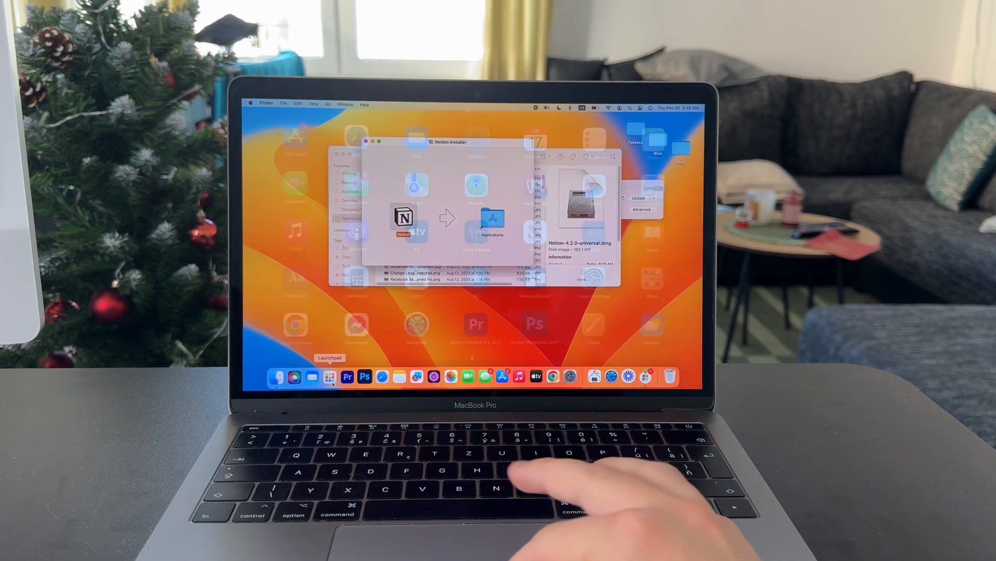
- Pin Notion from Launchpad into the Dock, then launch it and confirm the security prompt
left_click(329, 376)
scroll(386, 263, "right", 3)
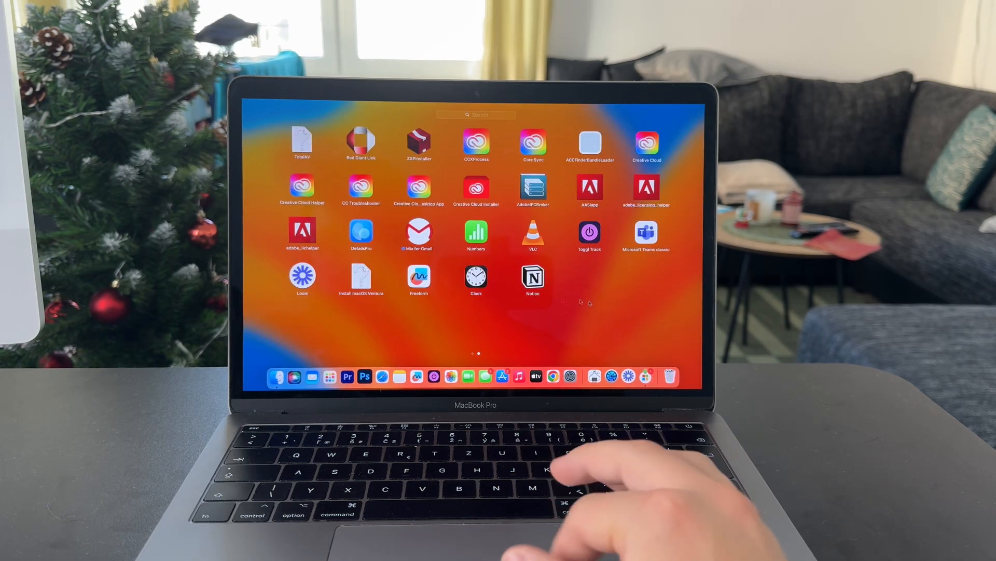
left_click_drag(445, 378, 391, 377)
mouse_move(391, 375)
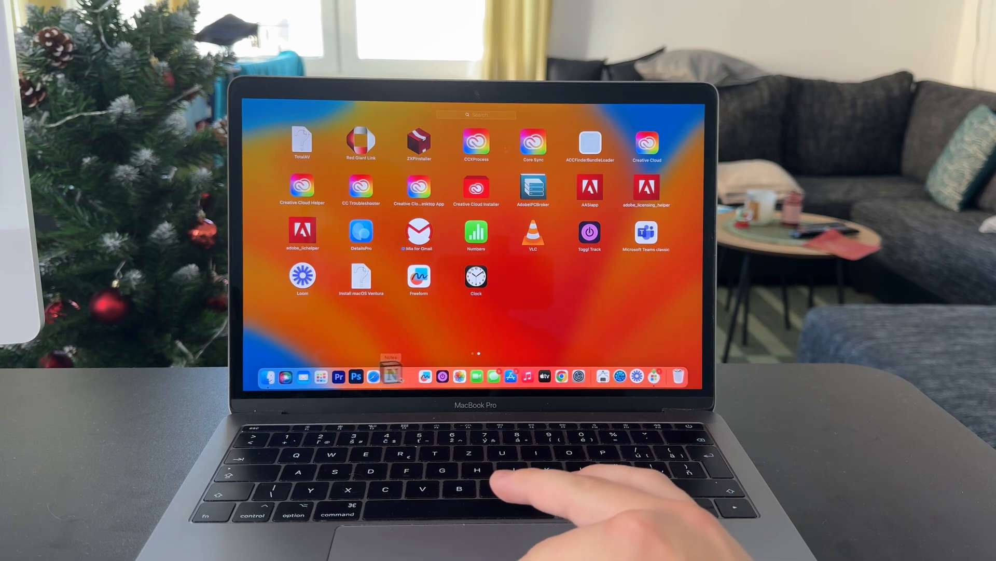
key("Escape")
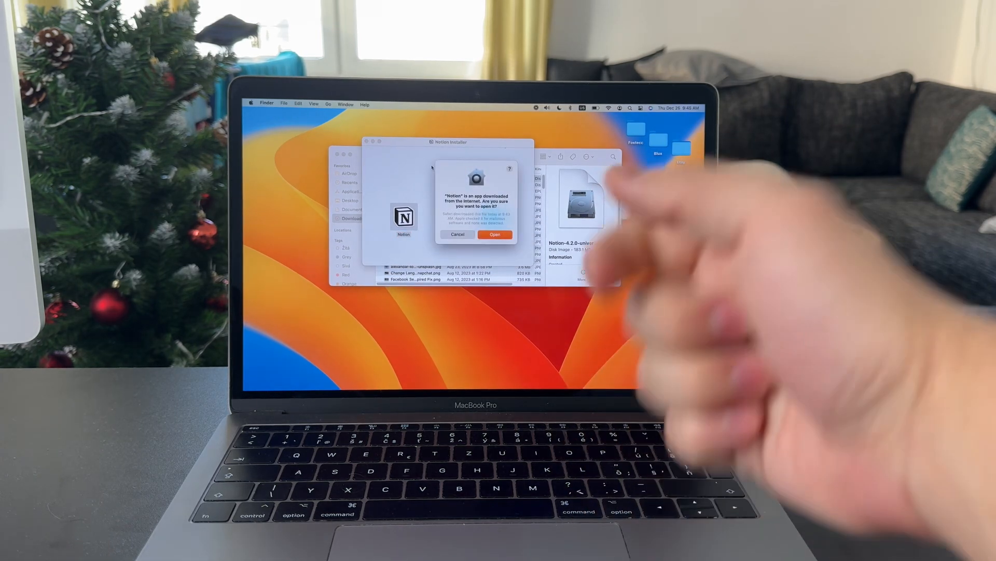
left_click(503, 236)
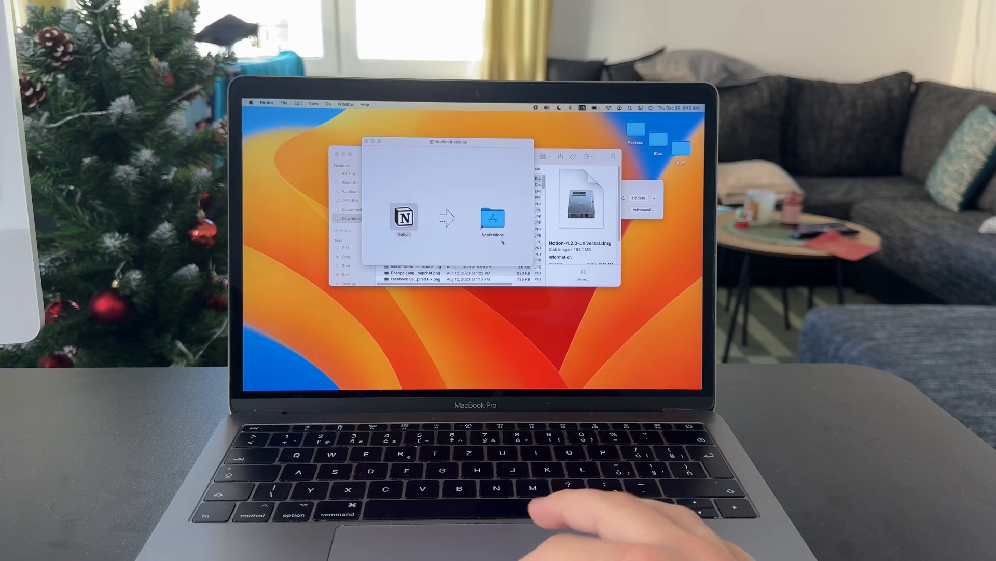